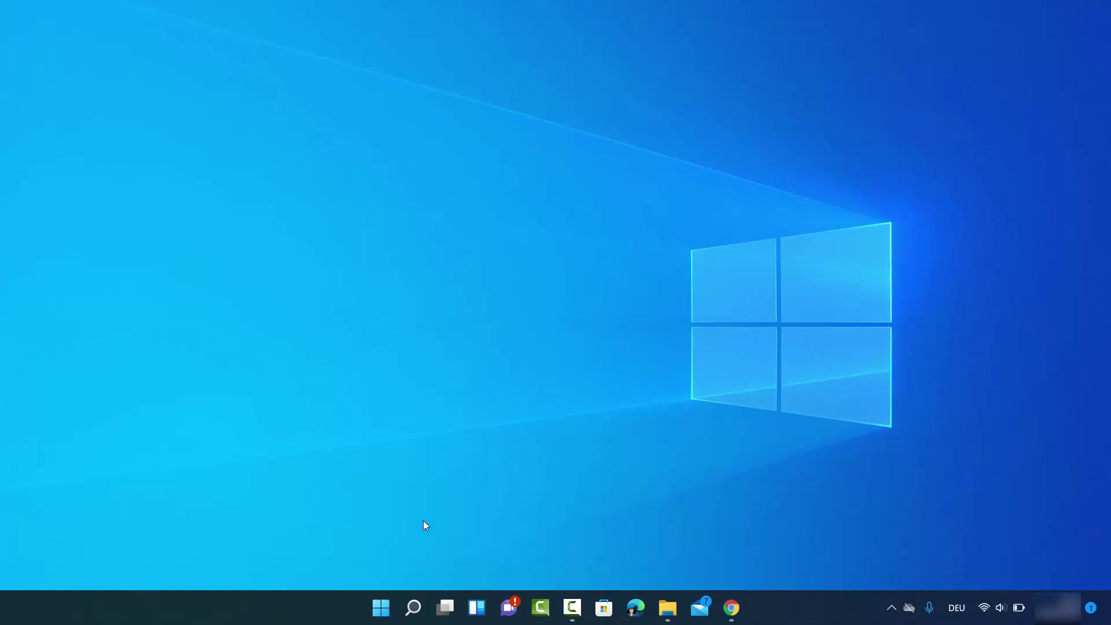
Launch Task Manager from the Start menu, expand it to full details, and show the Performance tab
{"action": "right_click", "coordinate": [380, 610]}
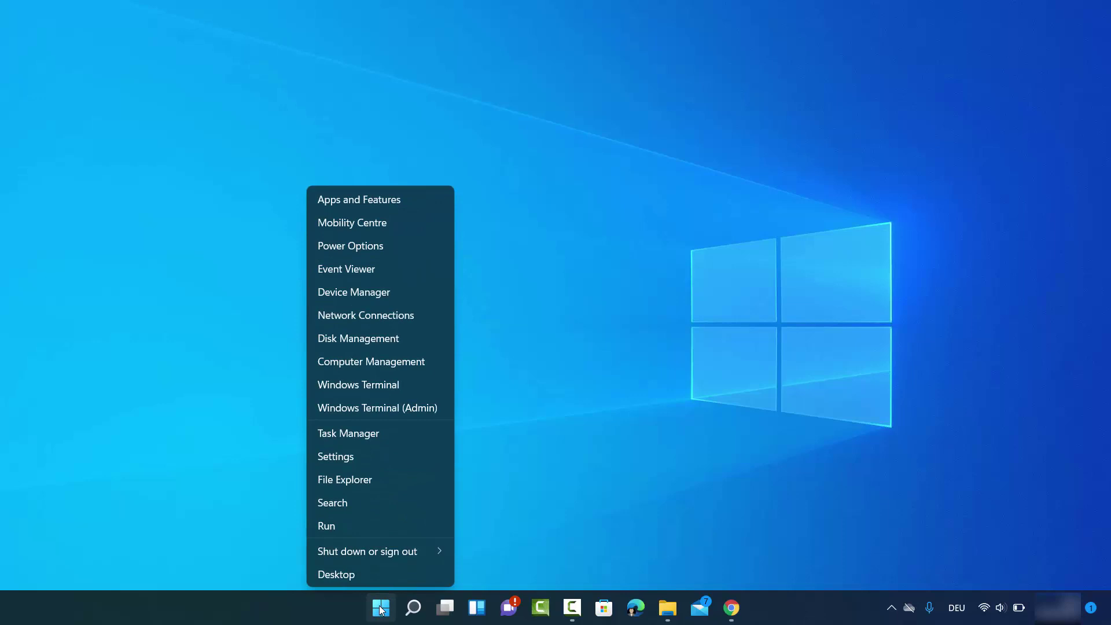
{"action": "left_click", "coordinate": [368, 438]}
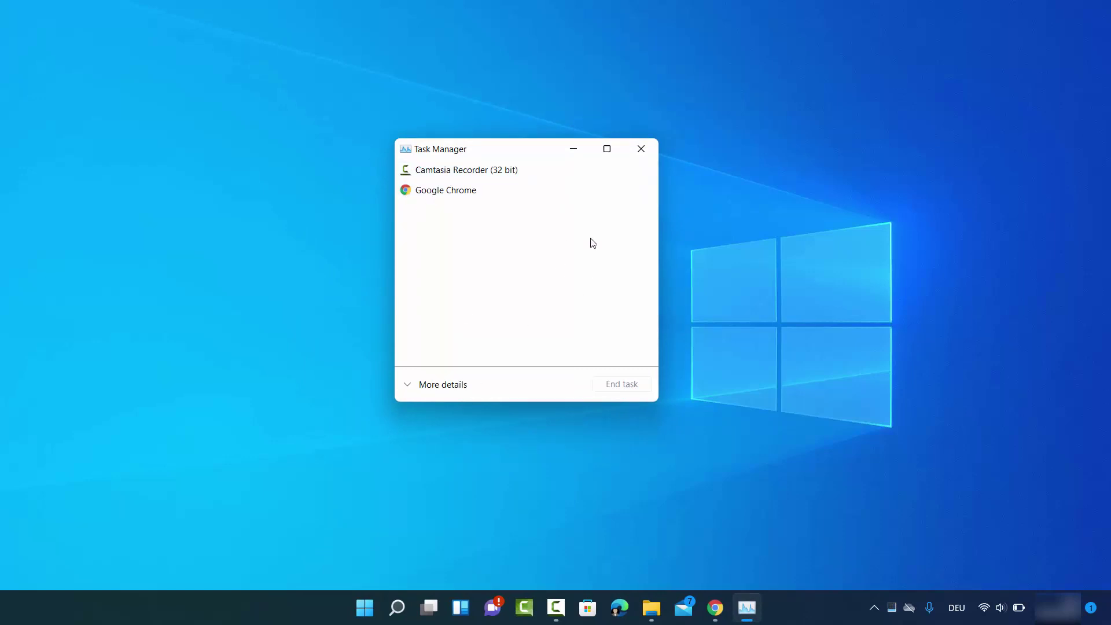
{"action": "left_click", "coordinate": [429, 388]}
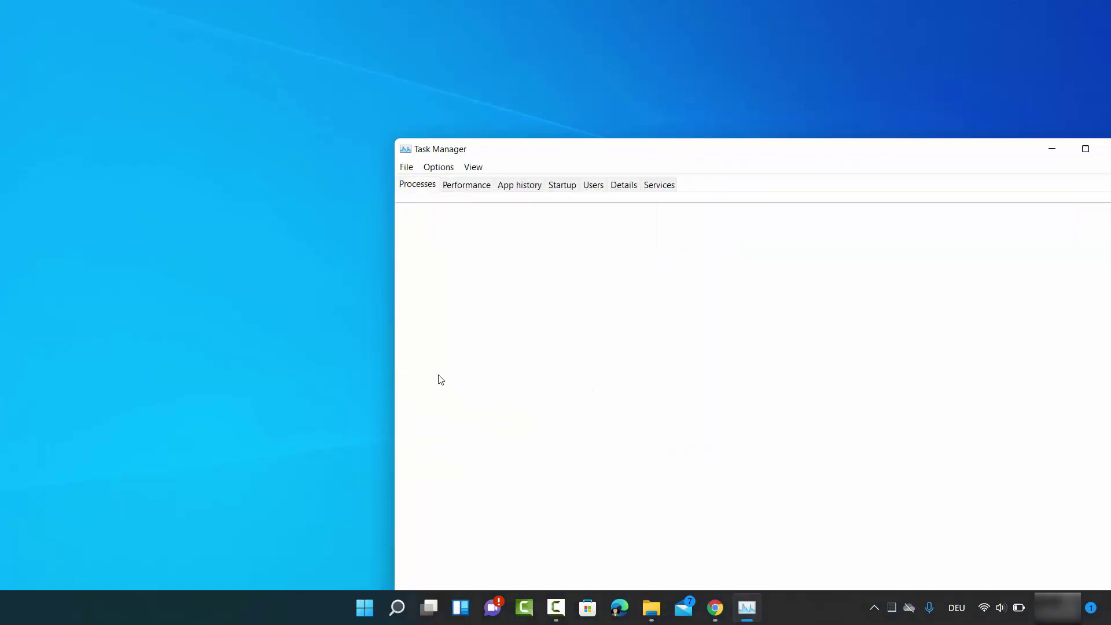
{"action": "left_click_drag", "start_coordinate": [522, 160], "coordinate": [377, 82]}
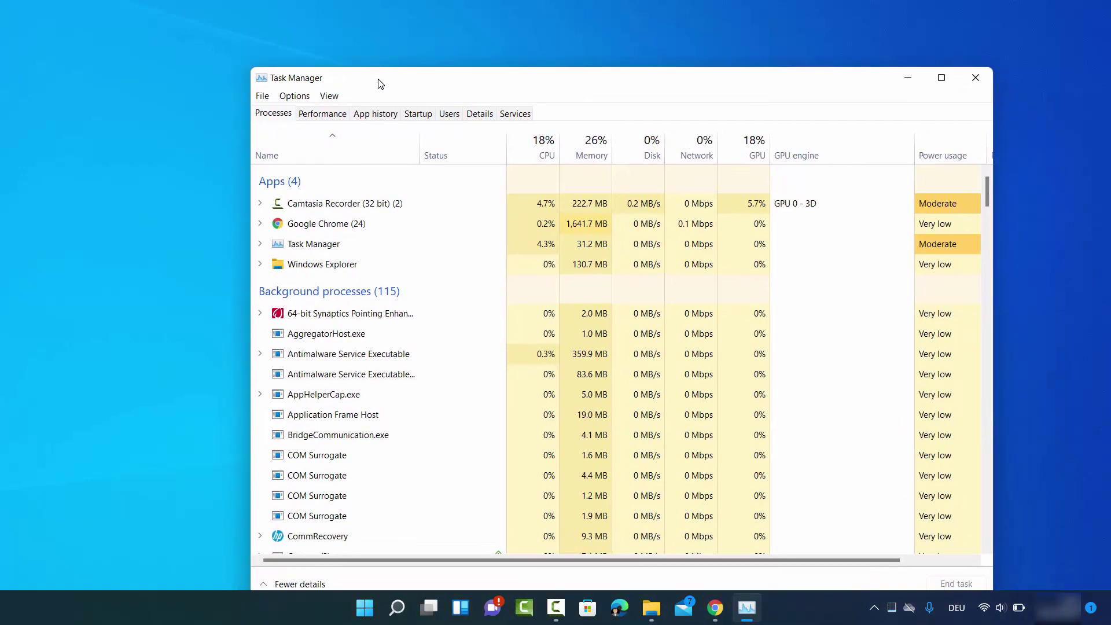
{"action": "left_click", "coordinate": [333, 119]}
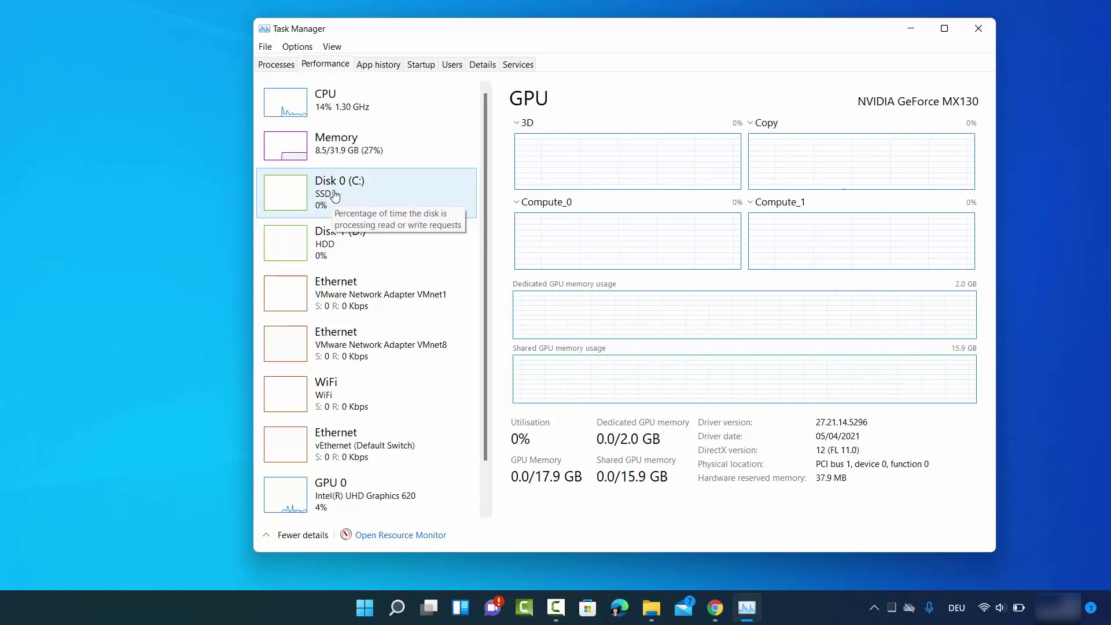
View Disk 0 (C:) and Disk 1 (D:) details, confirming types SSD and HDD
{"action": "left_click", "coordinate": [334, 197]}
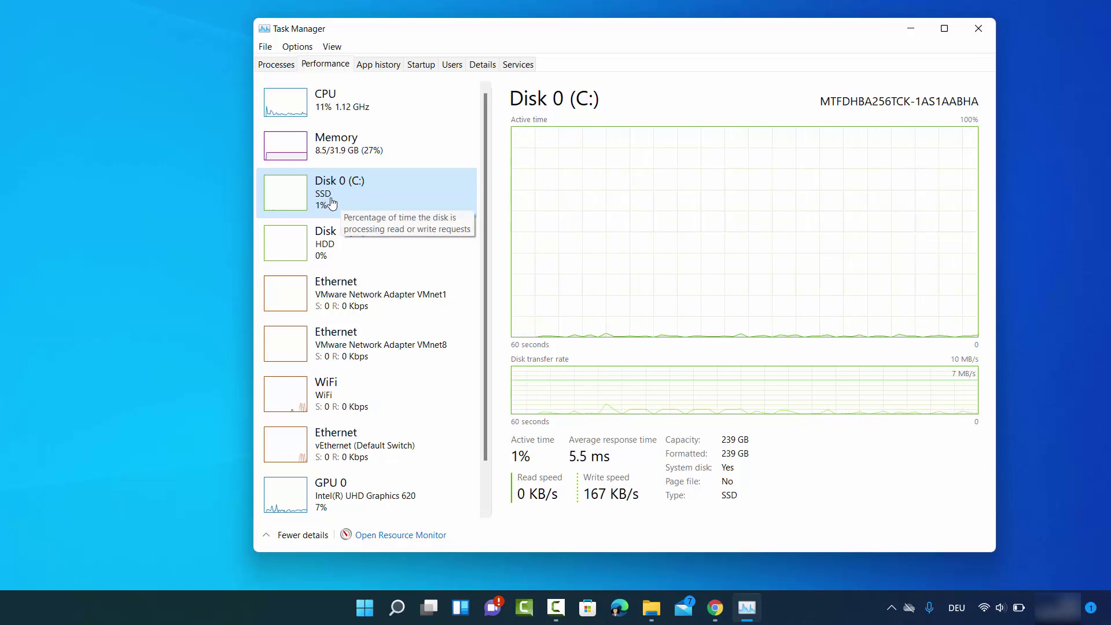
{"action": "left_click", "coordinate": [328, 247]}
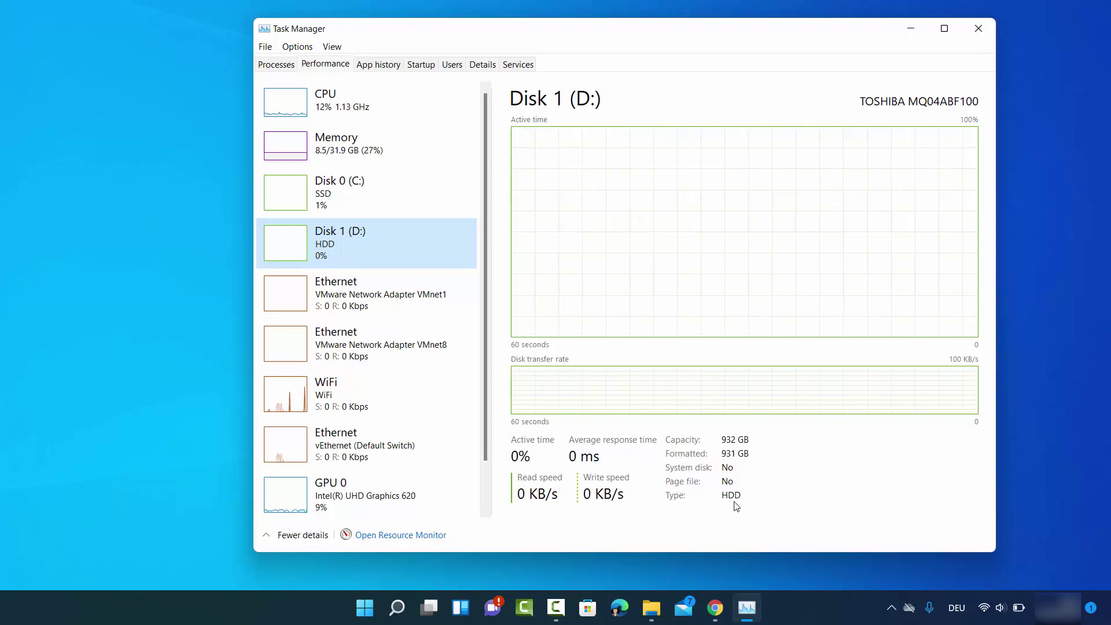
{"action": "left_click", "coordinate": [377, 212]}
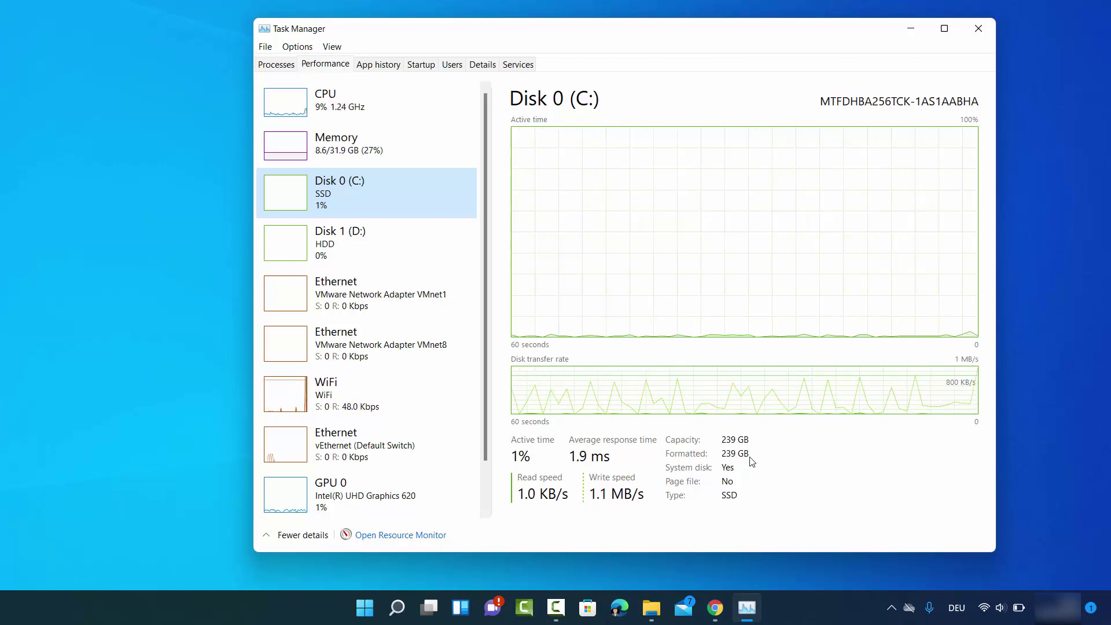
Close Task Manager and bring up the Run dialog with 'dfrgui' entered
{"action": "left_click", "coordinate": [979, 32]}
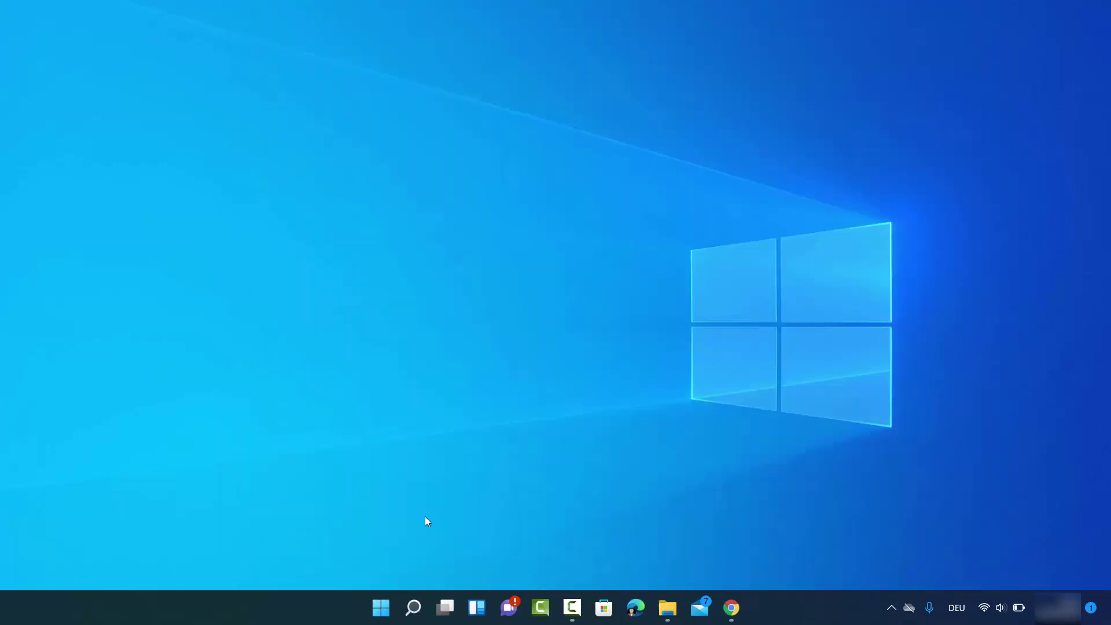
{"action": "right_click", "coordinate": [380, 612]}
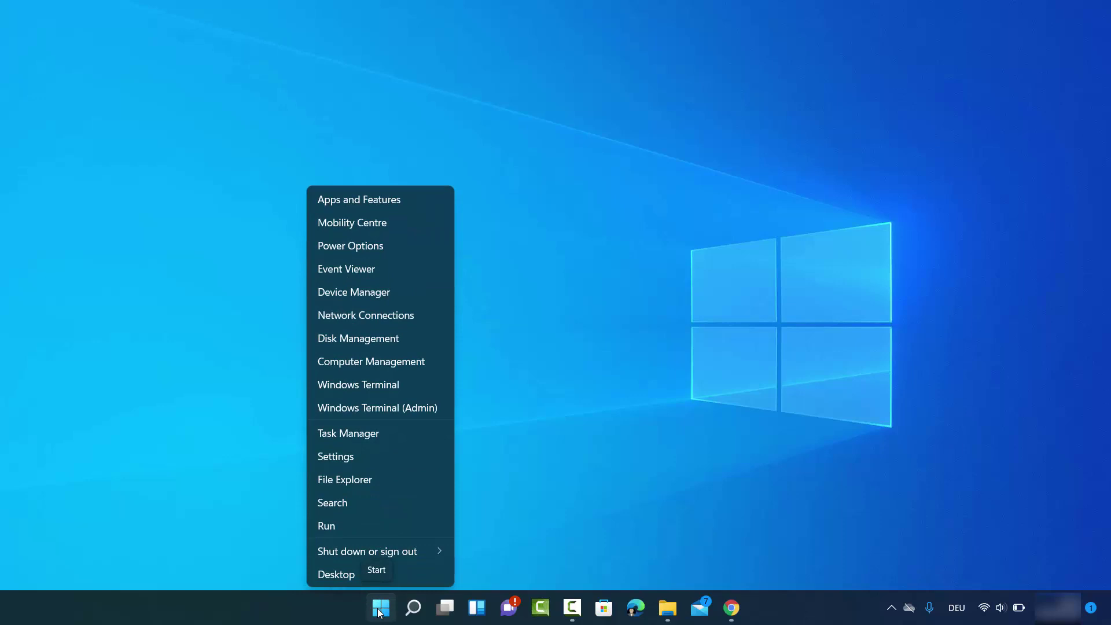
{"action": "left_click", "coordinate": [354, 527]}
{"action": "left_click_drag", "start_coordinate": [207, 443], "coordinate": [455, 384]}
{"action": "left_click", "coordinate": [340, 453]}
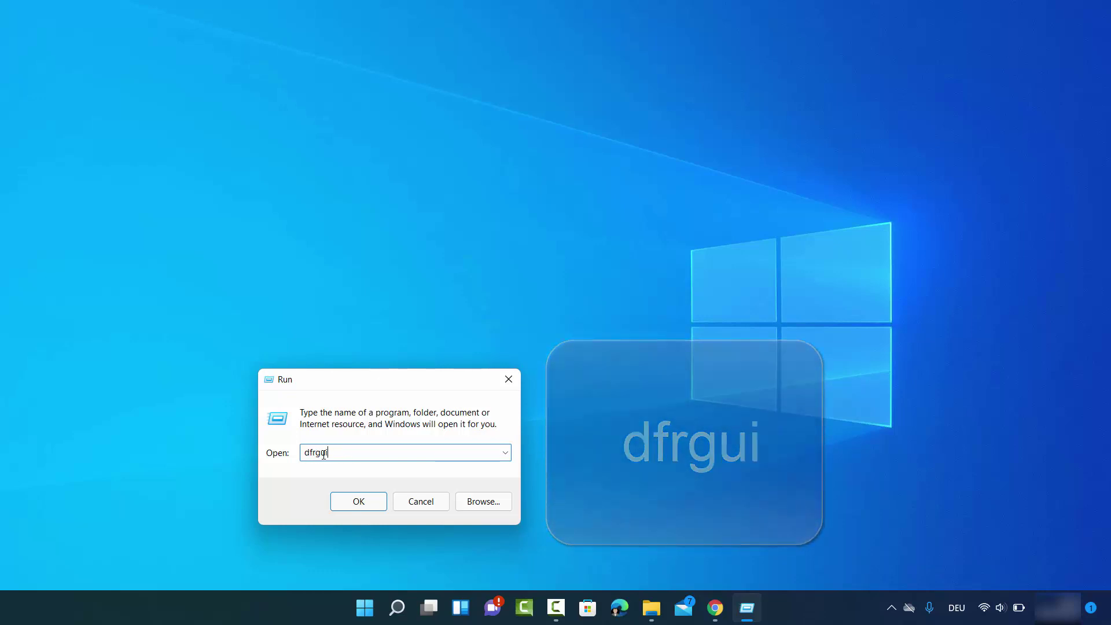
{"action": "left_click", "coordinate": [358, 501]}
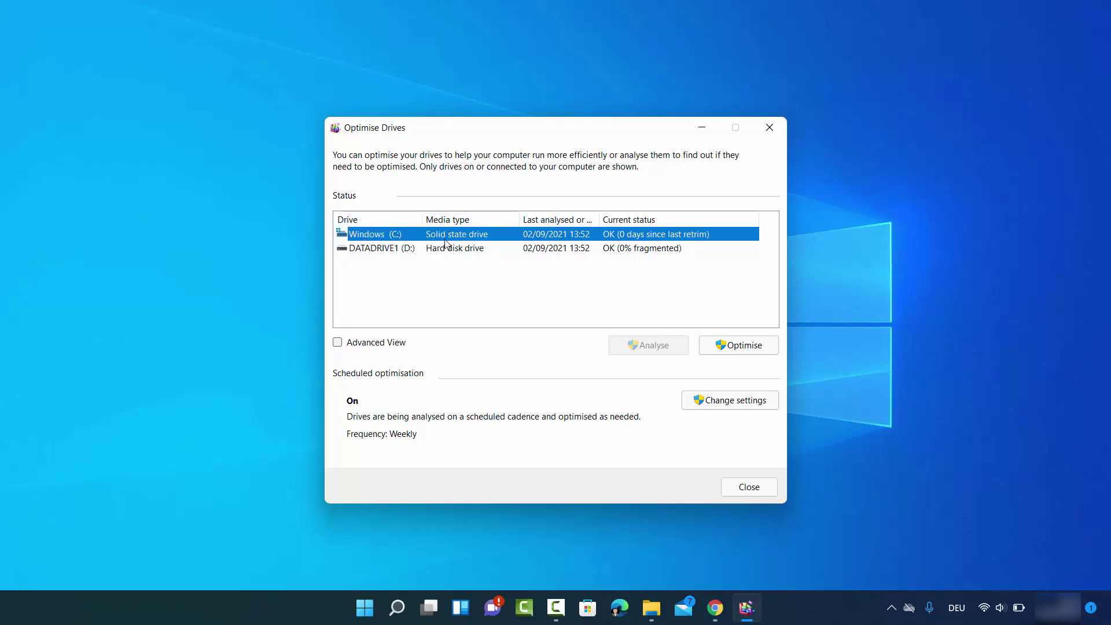
{"action": "left_click", "coordinate": [392, 253]}
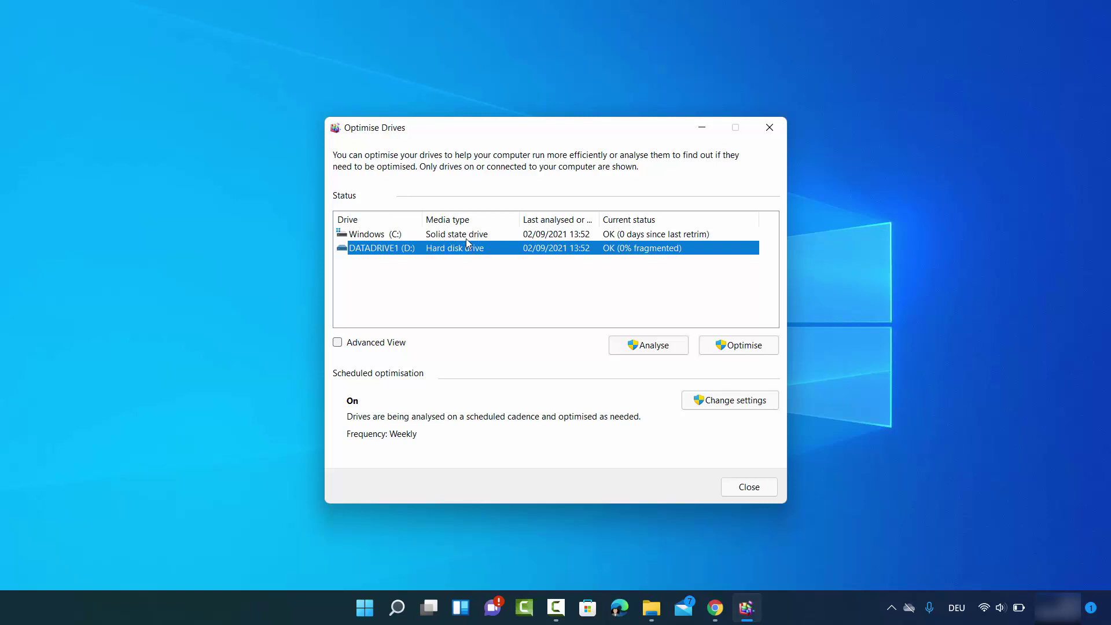
{"action": "left_click", "coordinate": [818, 196]}
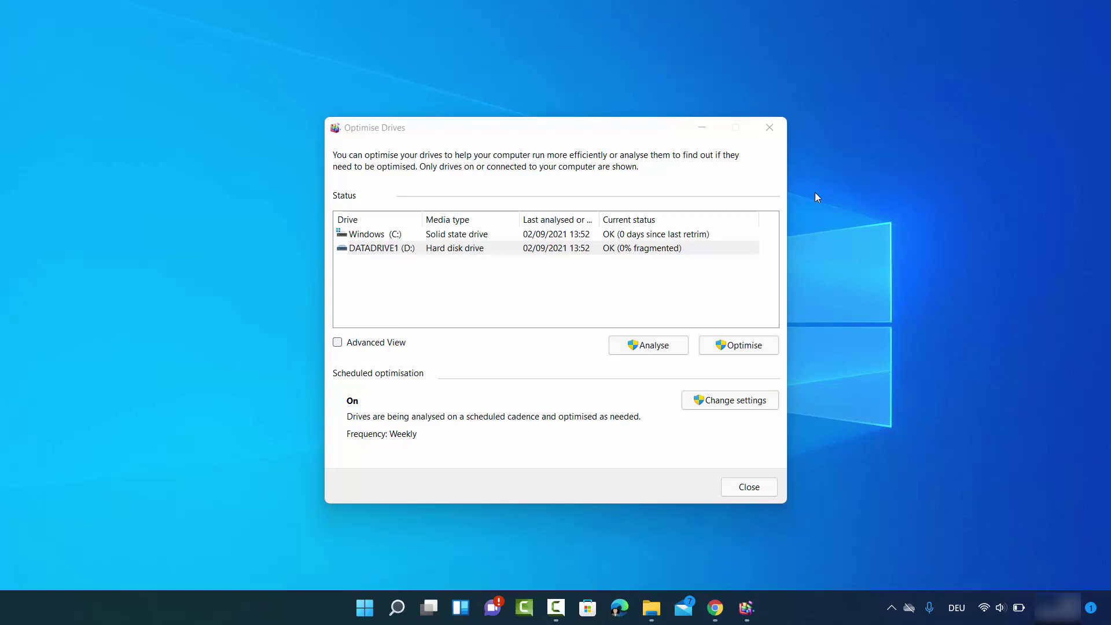
Close Optimise Drives and search Windows for 'powershell'
{"action": "left_click", "coordinate": [768, 128]}
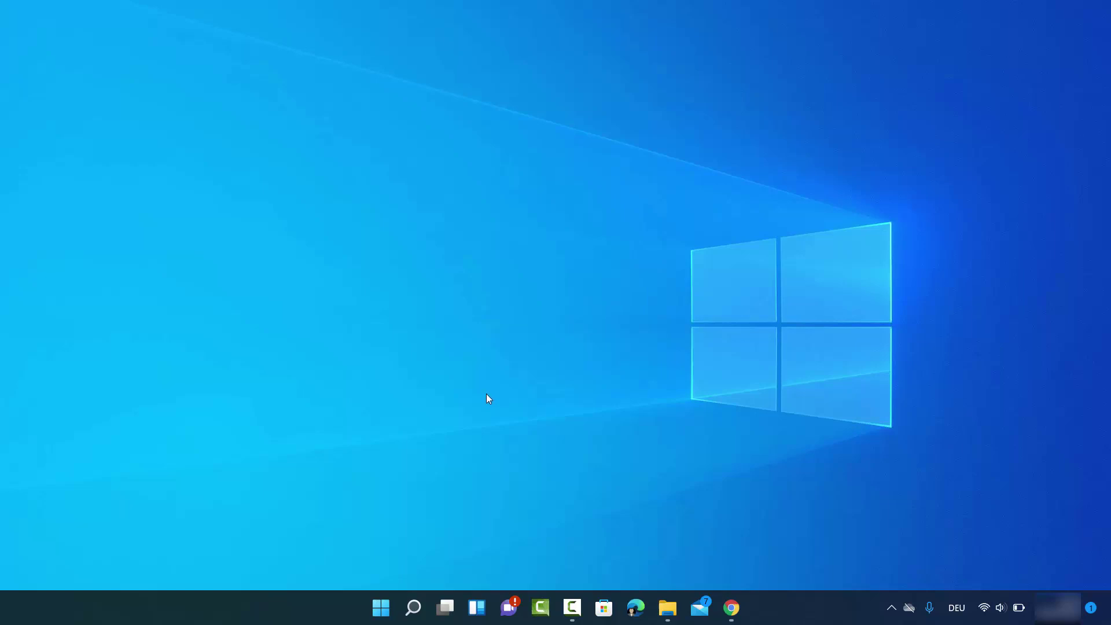
{"action": "left_click", "coordinate": [413, 608]}
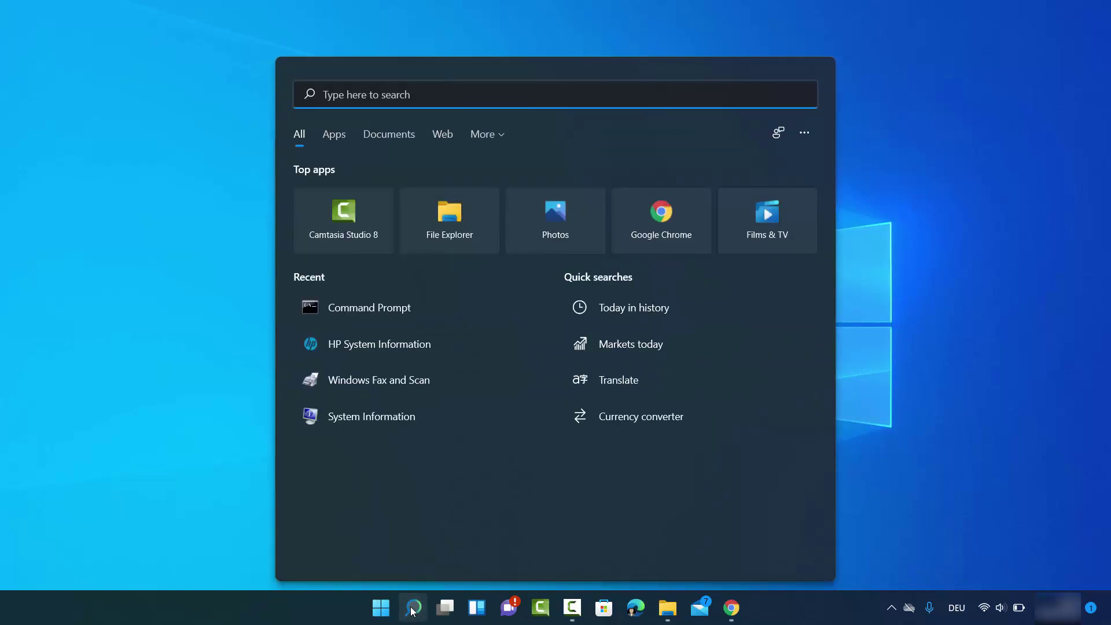
{"action": "type", "text": "power"}
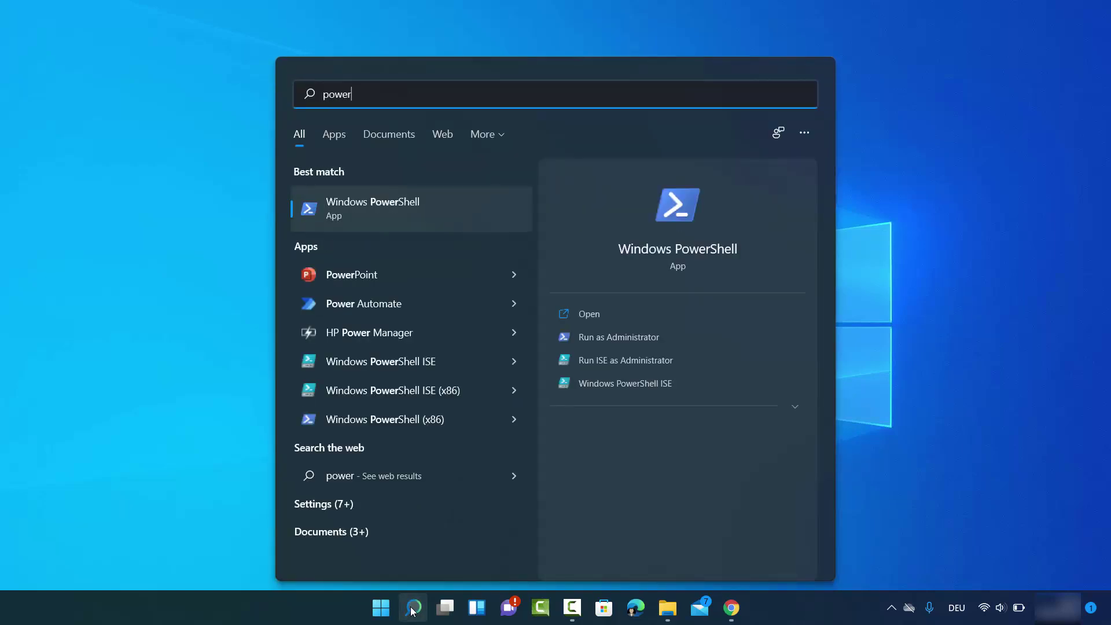
{"action": "type", "text": "shell"}
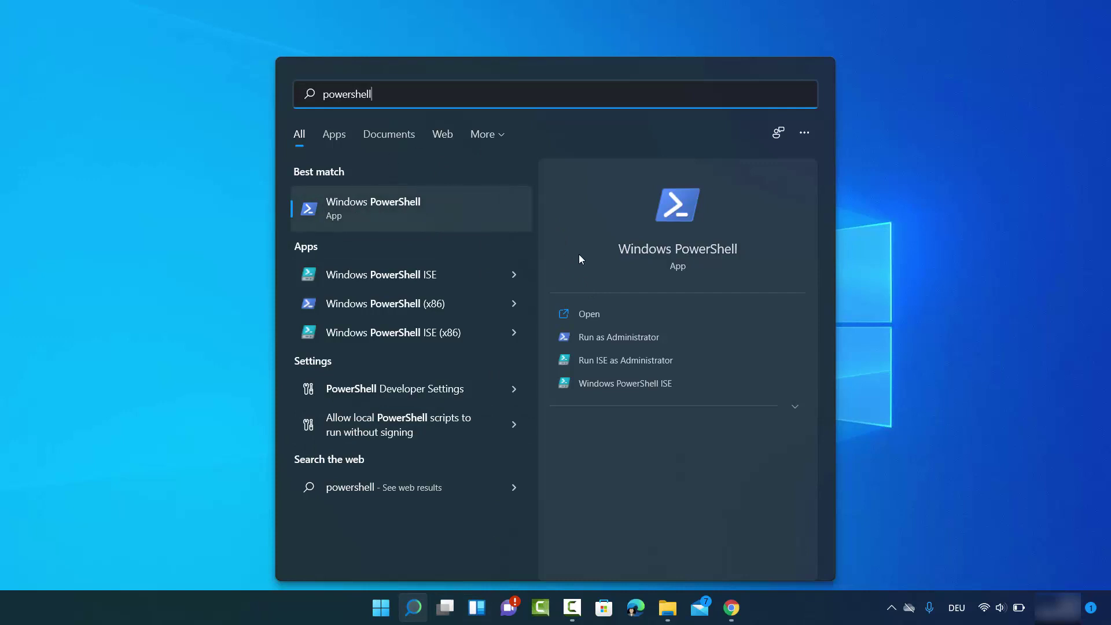
Run PowerShell as administrator, set its console font size to 28, and maximise the window
{"action": "left_click", "coordinate": [602, 338]}
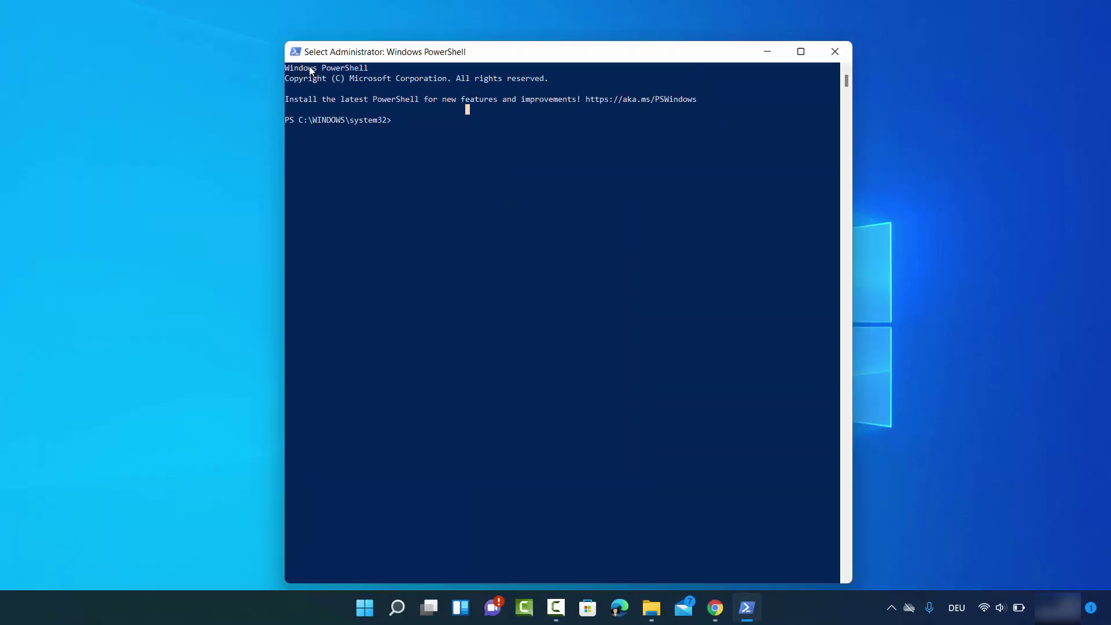
{"action": "left_click", "coordinate": [296, 54]}
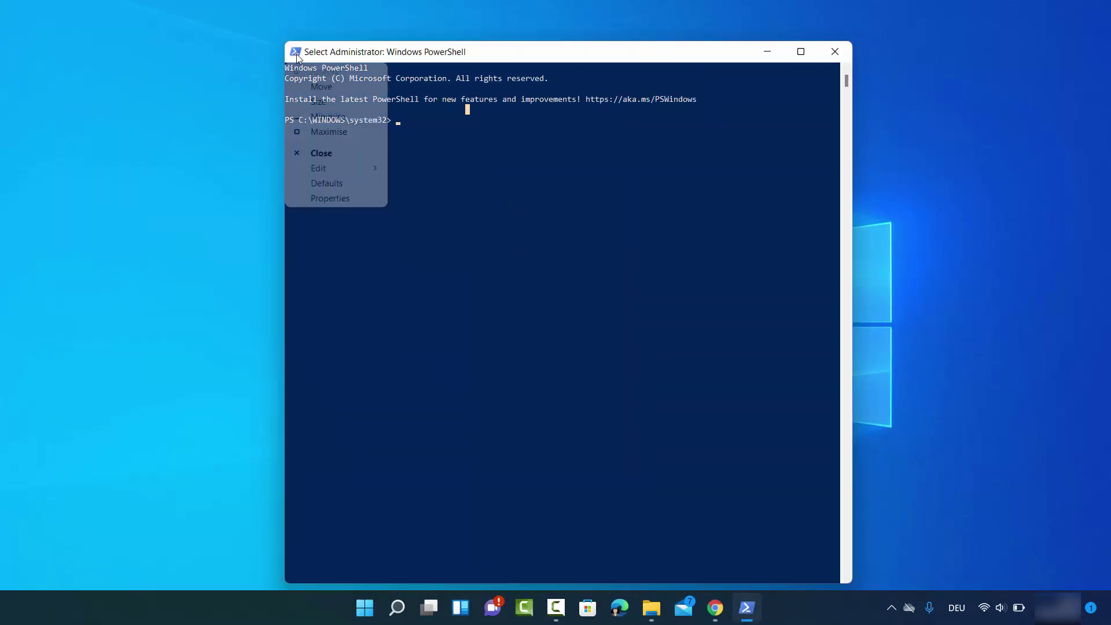
{"action": "left_click", "coordinate": [317, 198]}
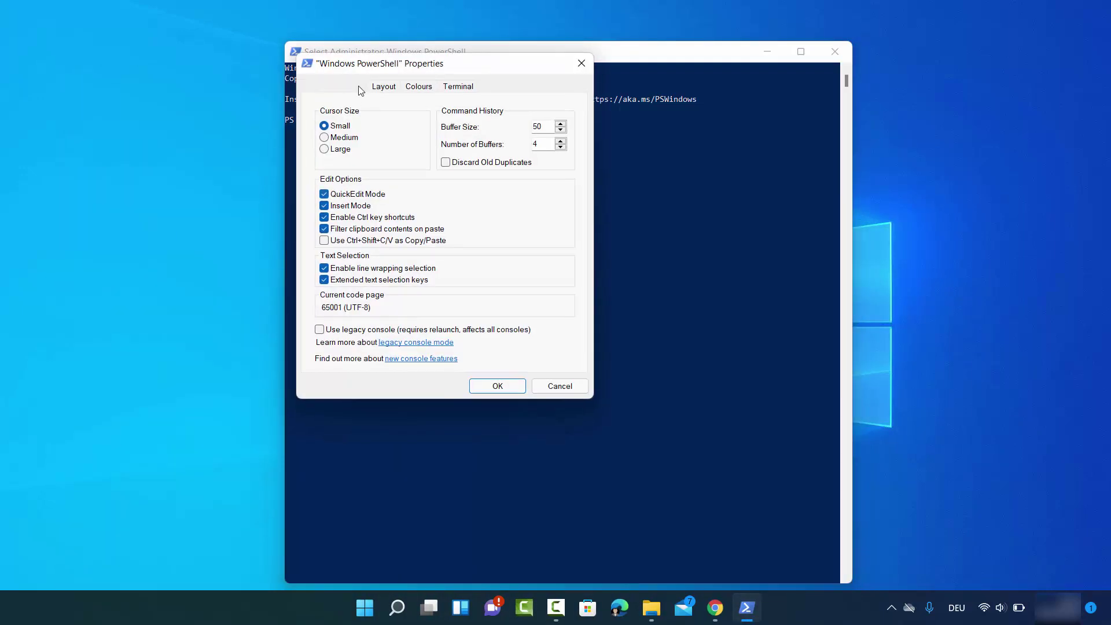
{"action": "left_click", "coordinate": [359, 85]}
{"action": "left_click", "coordinate": [328, 179]}
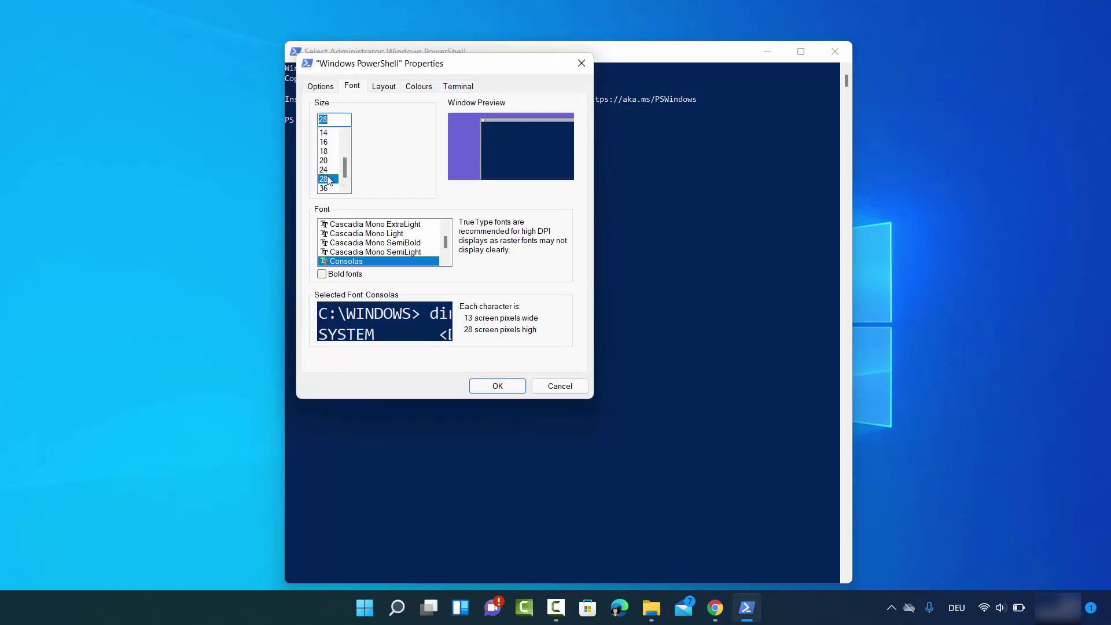
{"action": "left_click", "coordinate": [490, 387]}
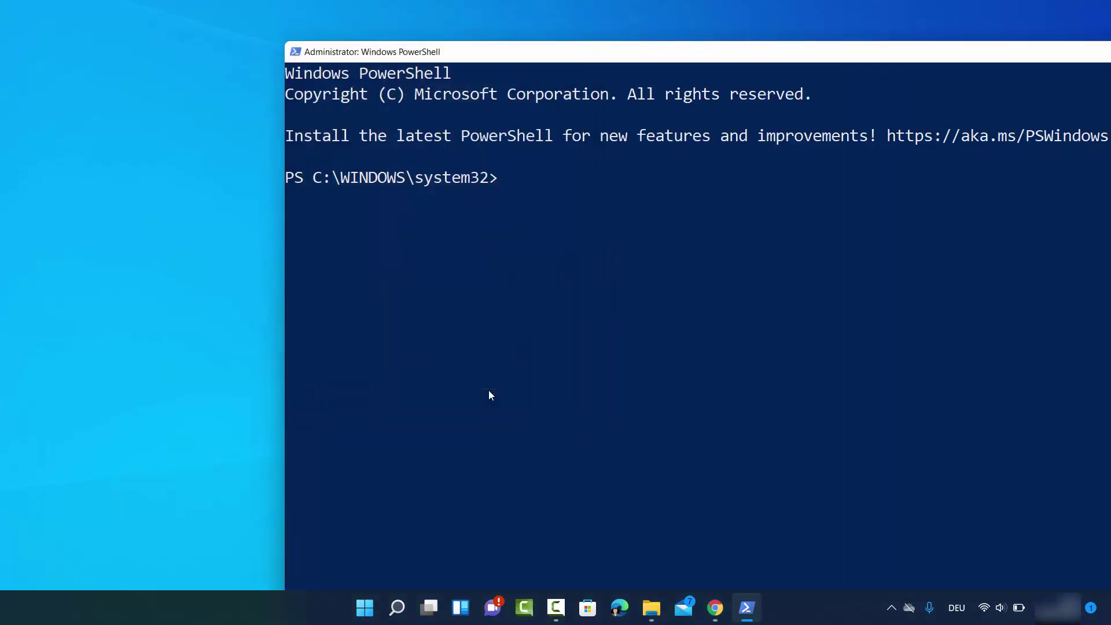
{"action": "double_click", "coordinate": [570, 51]}
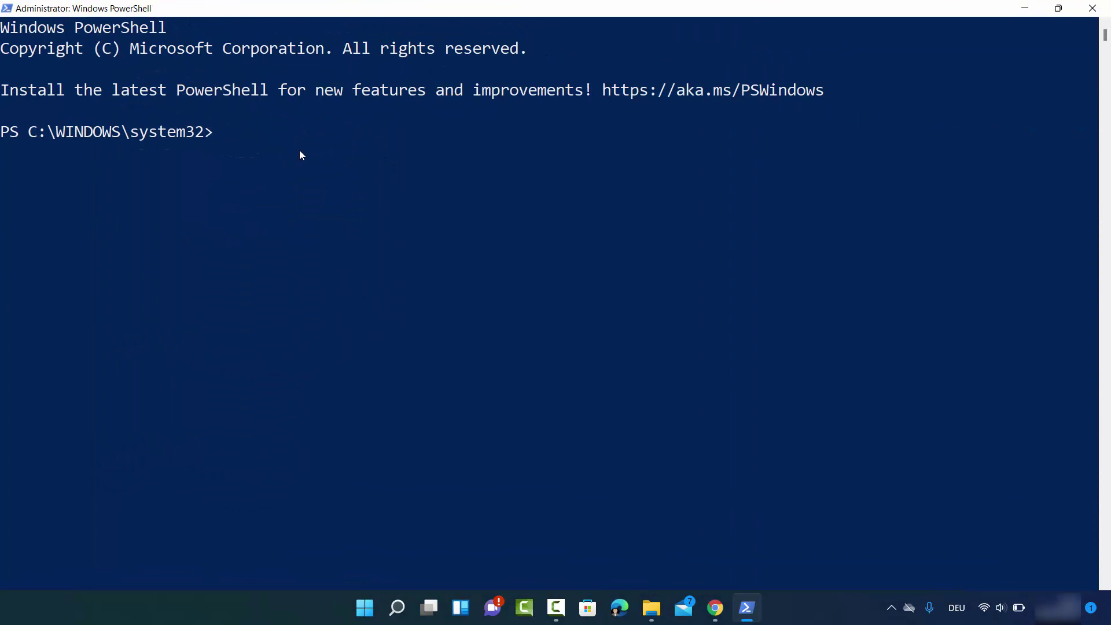
Paste and run Get-PhysicalDisk, listing the TOSHIBA MQ04ABF100 as HDD and disk 0 as SSD
{"action": "type", "text": "Get-PhysicalDisk"}
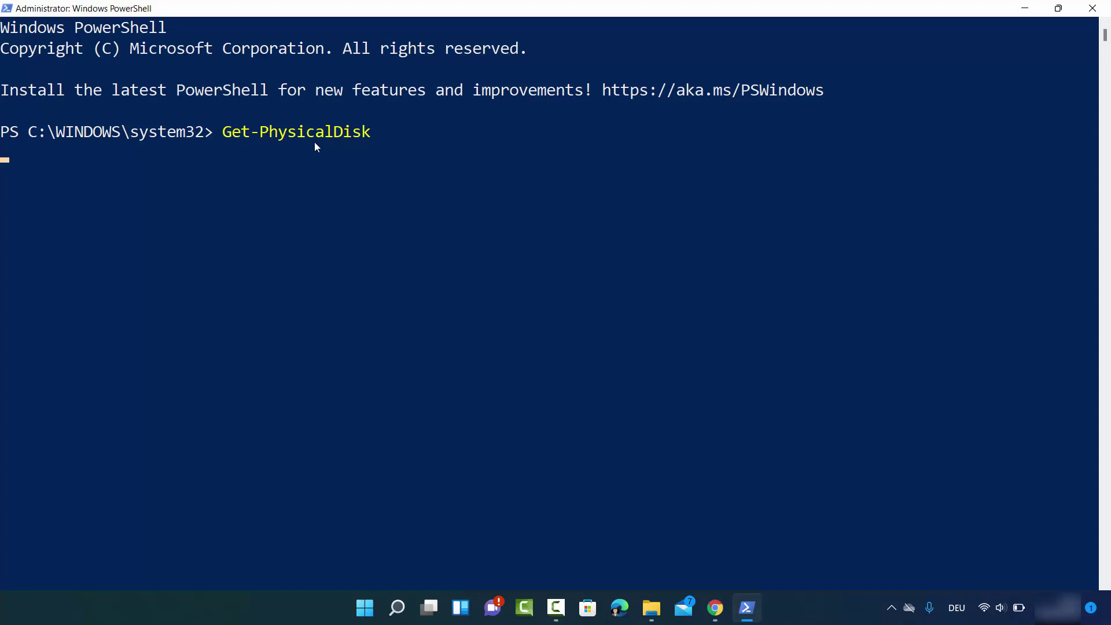
{"action": "key", "text": "Return"}
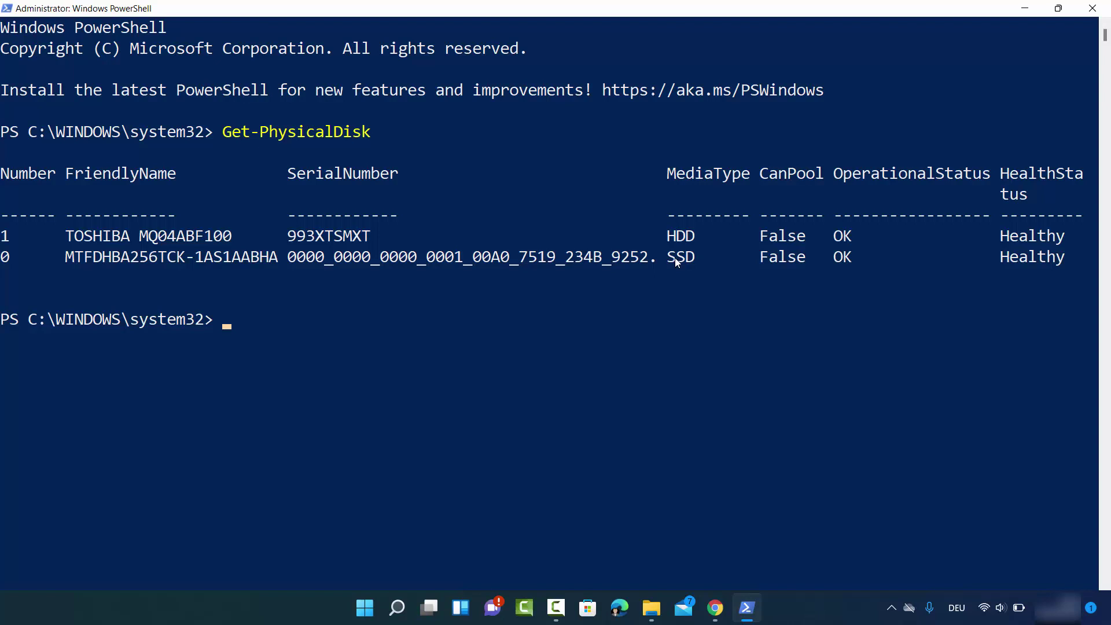
{"action": "left_click", "coordinate": [754, 359]}
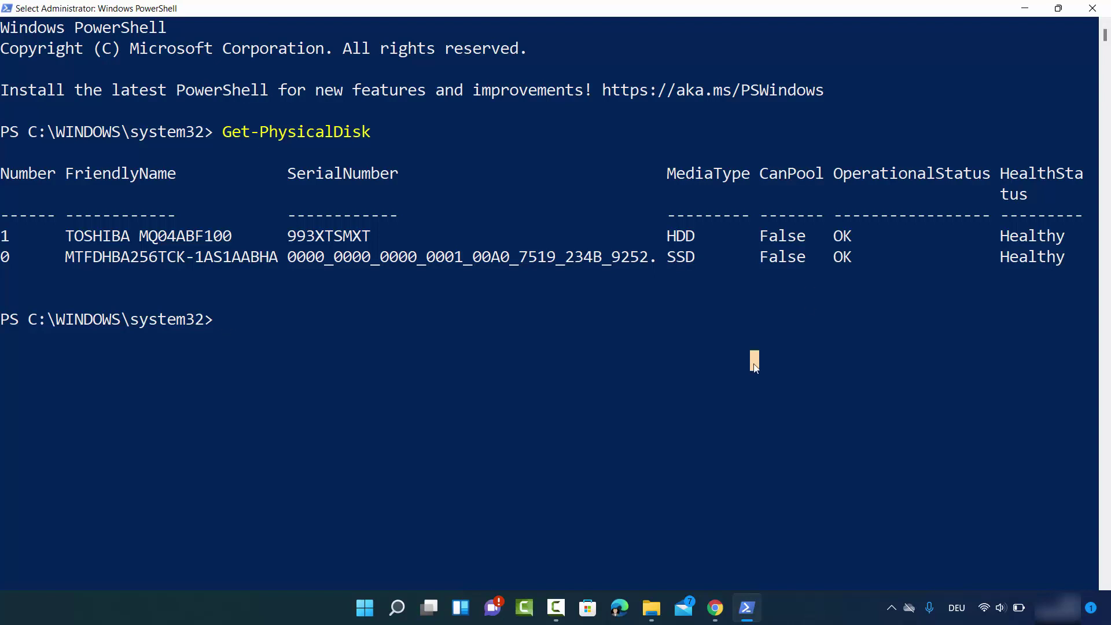
{"action": "left_click", "coordinate": [809, 298]}
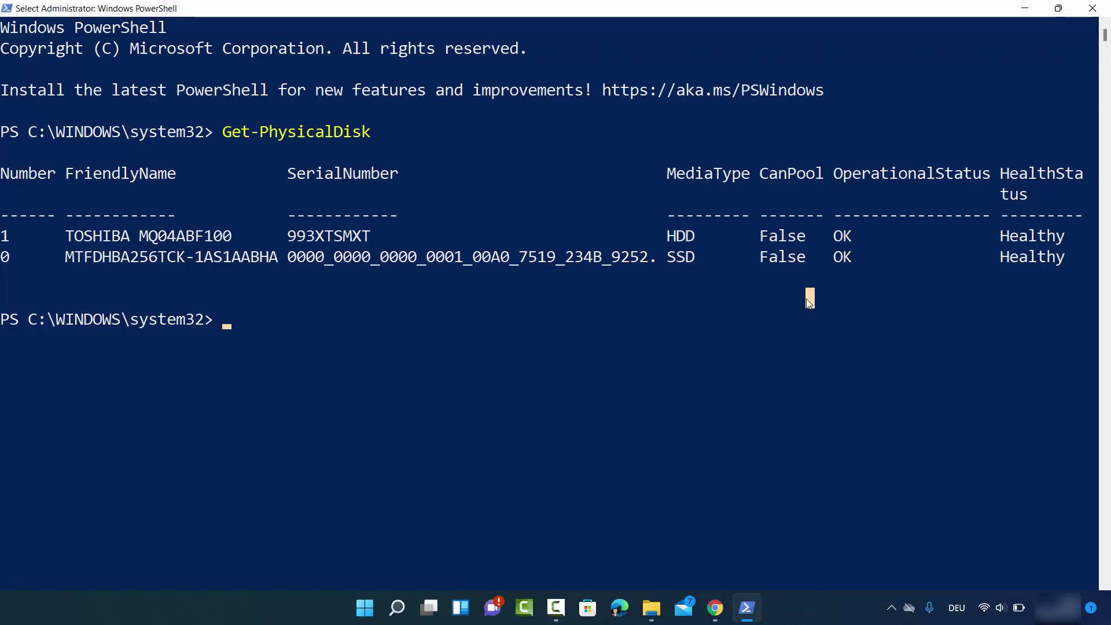